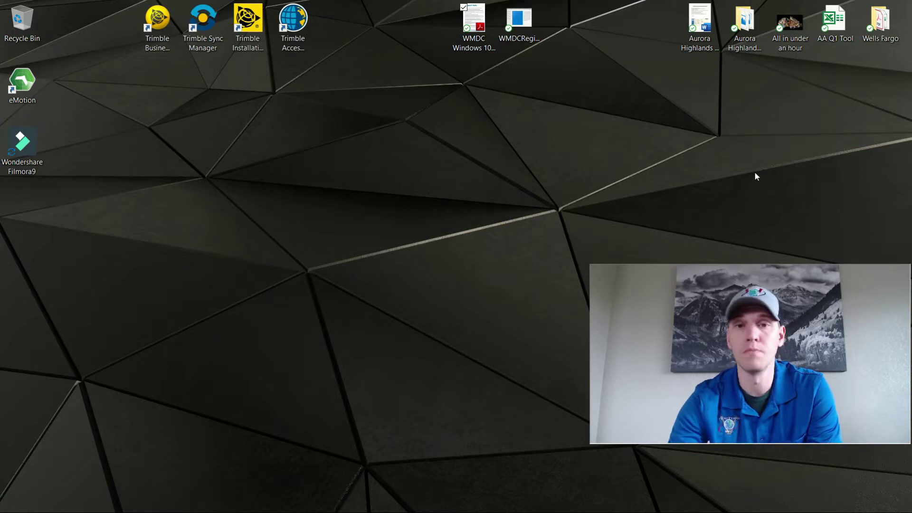
# - Open the WMDC Windows 10 support note PDF, zoom in, and highlight the Workarounds heading
pyautogui.doubleClick(475, 21)
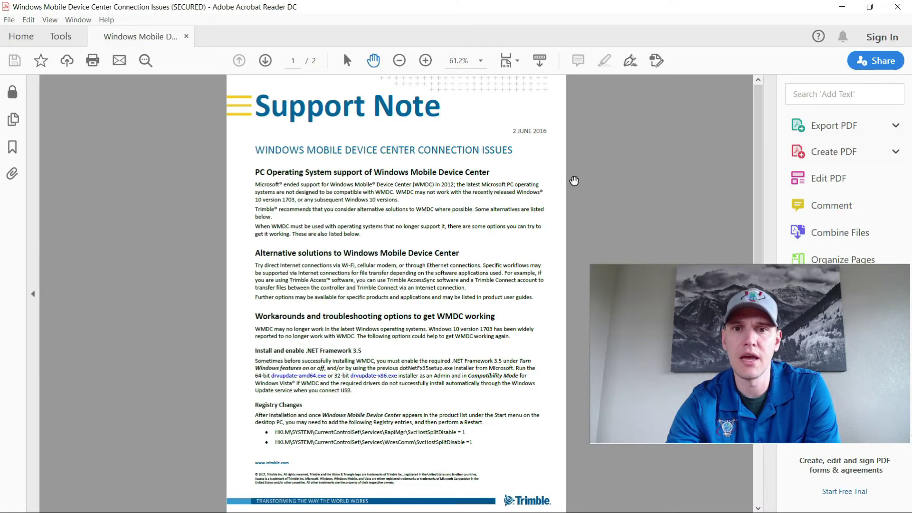
pyautogui.click(425, 60)
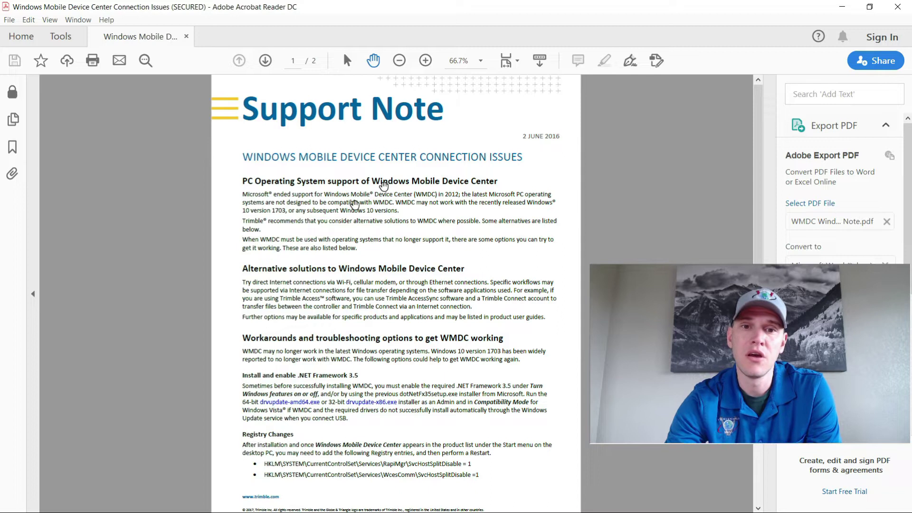
pyautogui.scroll(-2, 359, 219)
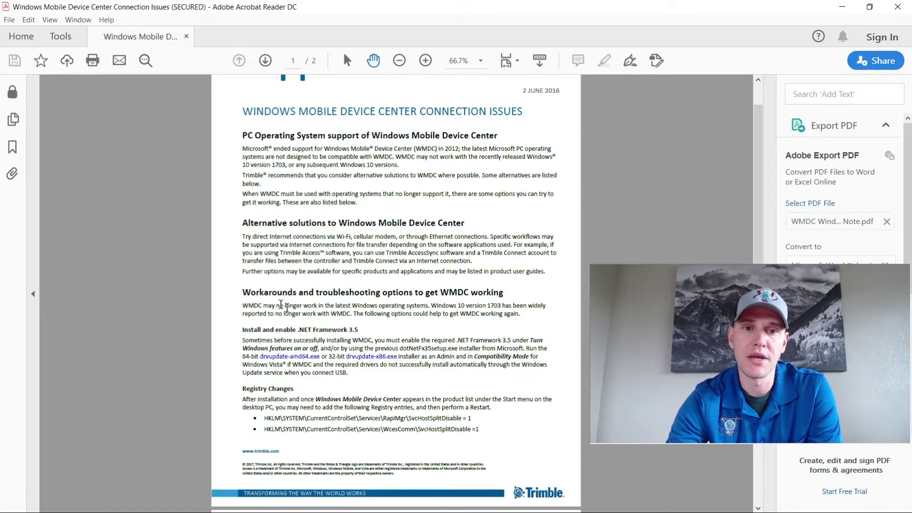
pyautogui.moveTo(242, 292); pyautogui.dragTo(511, 306)
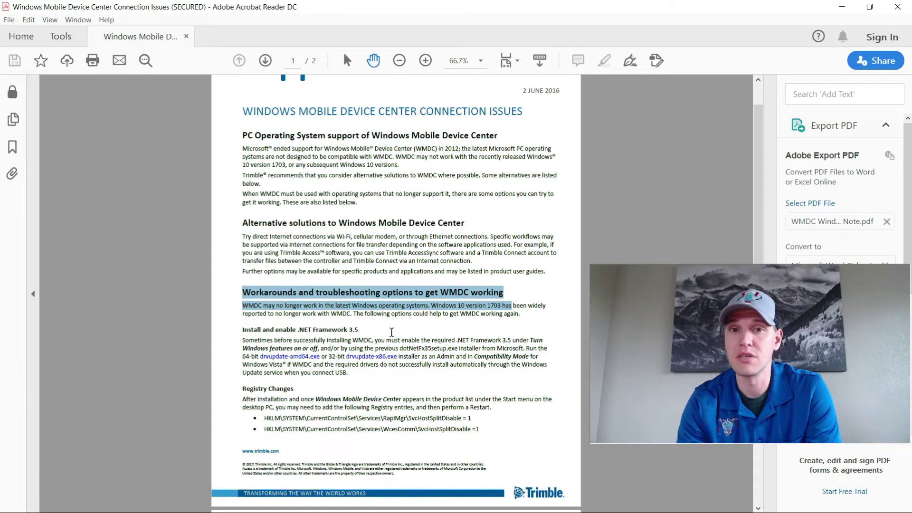
# - Minimize Acrobat and browse File Explorer to C:\Trimble Downloaded Installations
pyautogui.click(843, 7)
pyautogui.moveTo(301, 510)
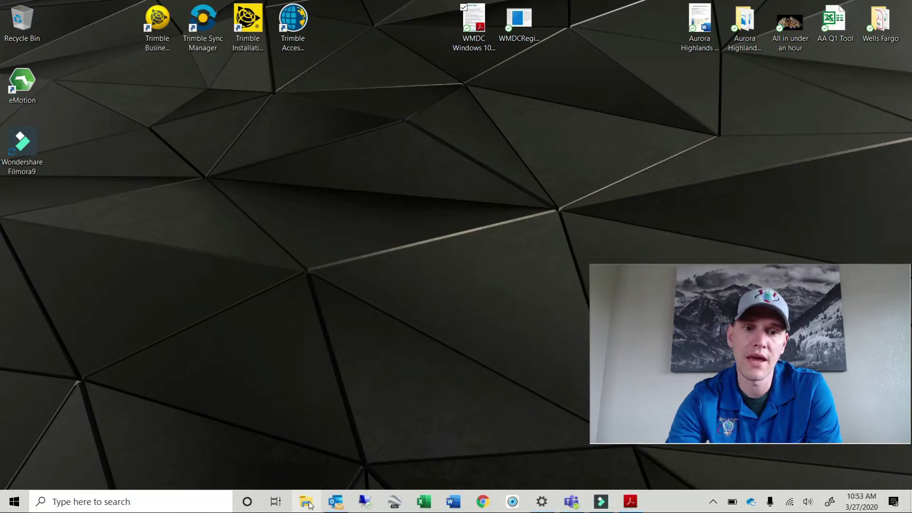
pyautogui.click(307, 503)
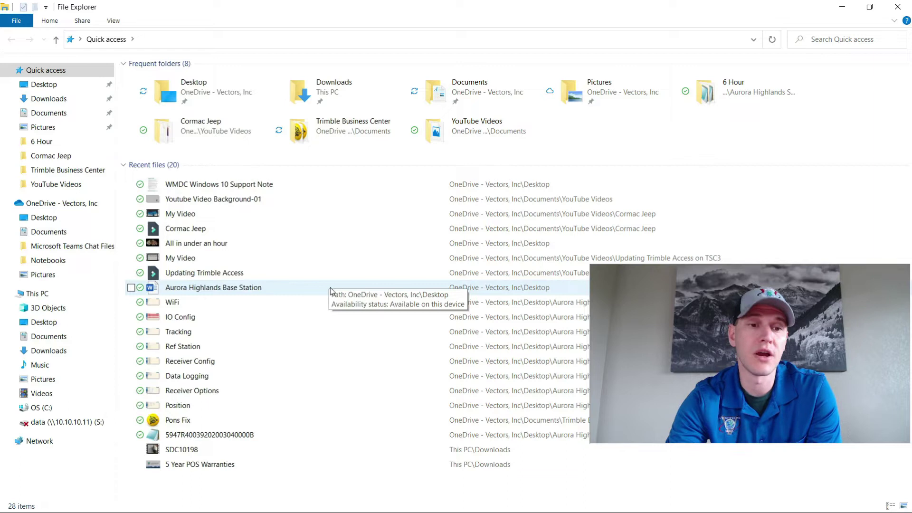
pyautogui.click(46, 409)
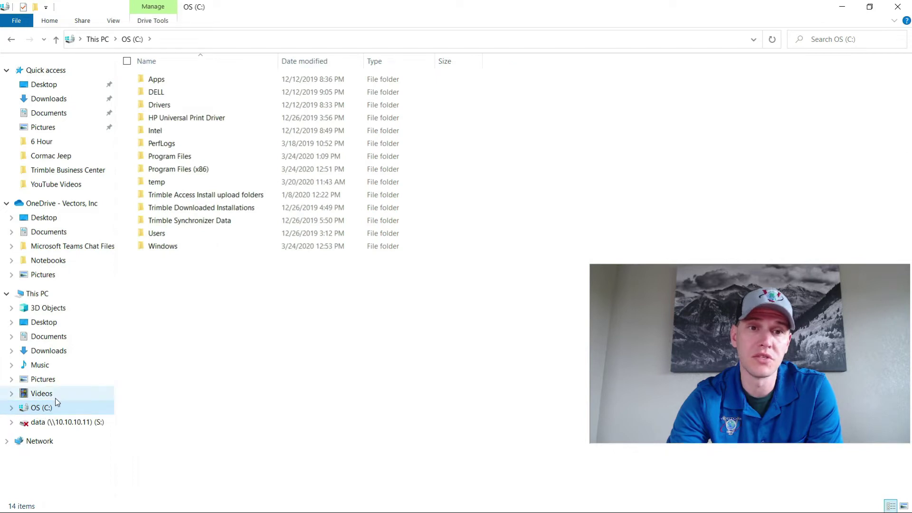
pyautogui.click(192, 199)
pyautogui.click(231, 210)
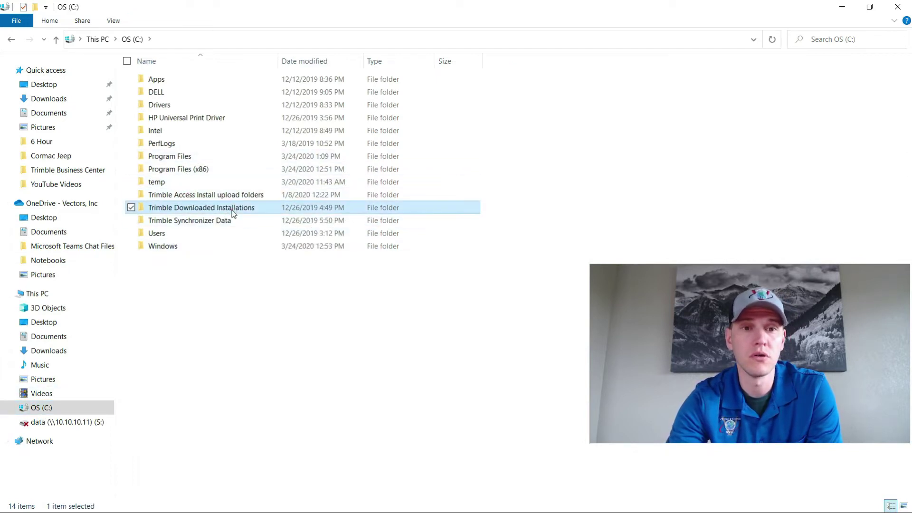
pyautogui.doubleClick(329, 209)
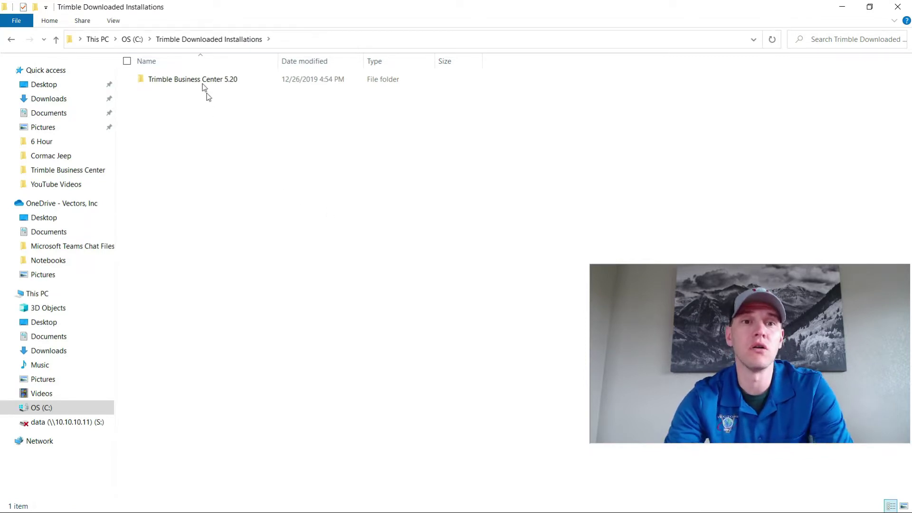
pyautogui.moveTo(205, 84)
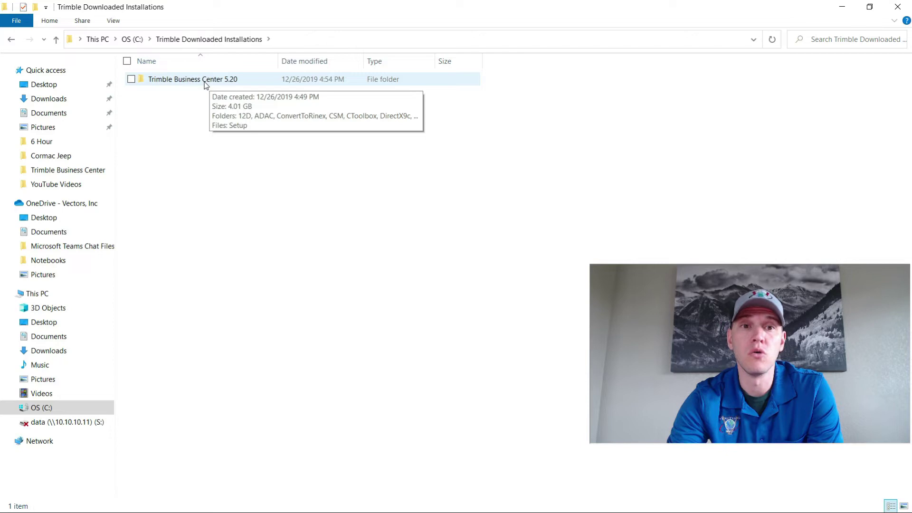
# - Go into Trimble Business Center 5.20\WMDC61 and select the drvupdate-amd64 installer
pyautogui.doubleClick(206, 81)
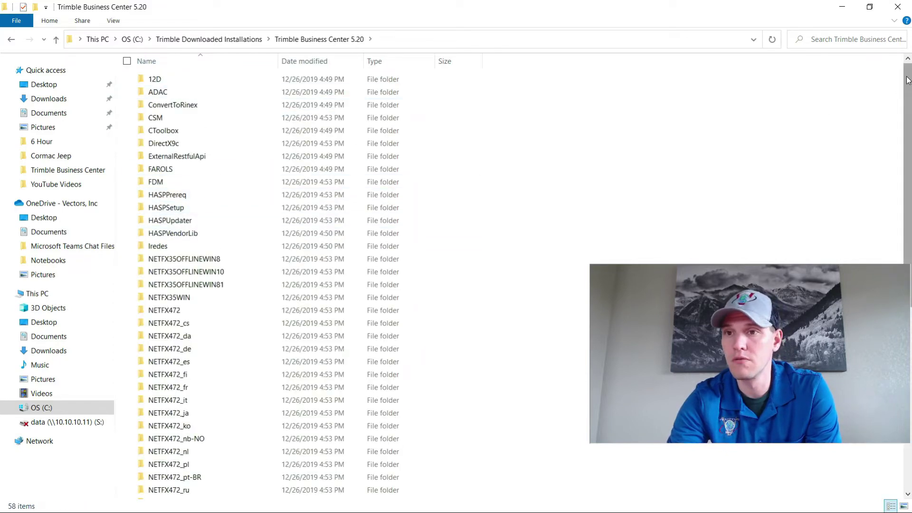
pyautogui.moveTo(907, 80); pyautogui.dragTo(907, 261)
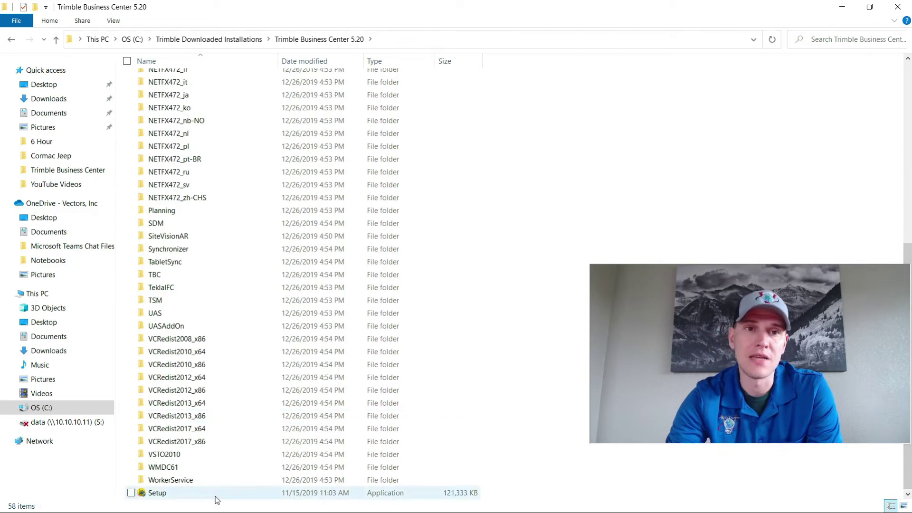
pyautogui.click(229, 470)
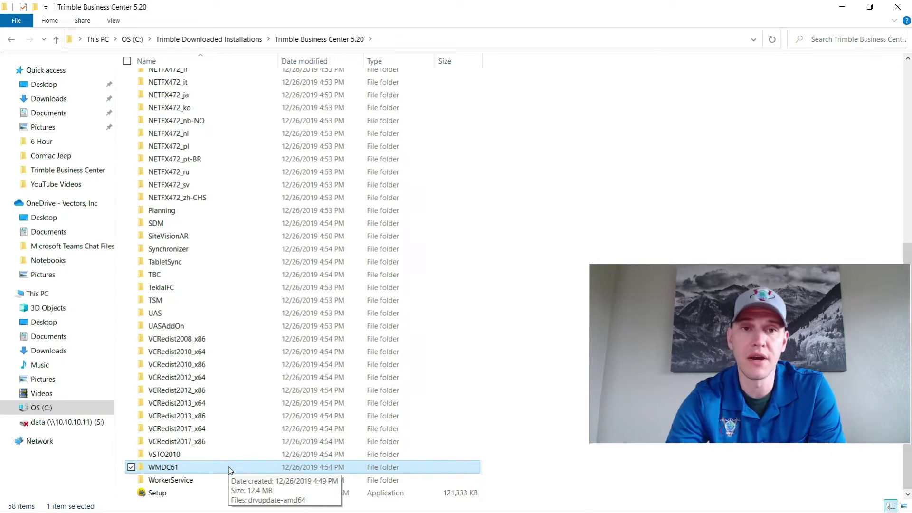
pyautogui.doubleClick(192, 467)
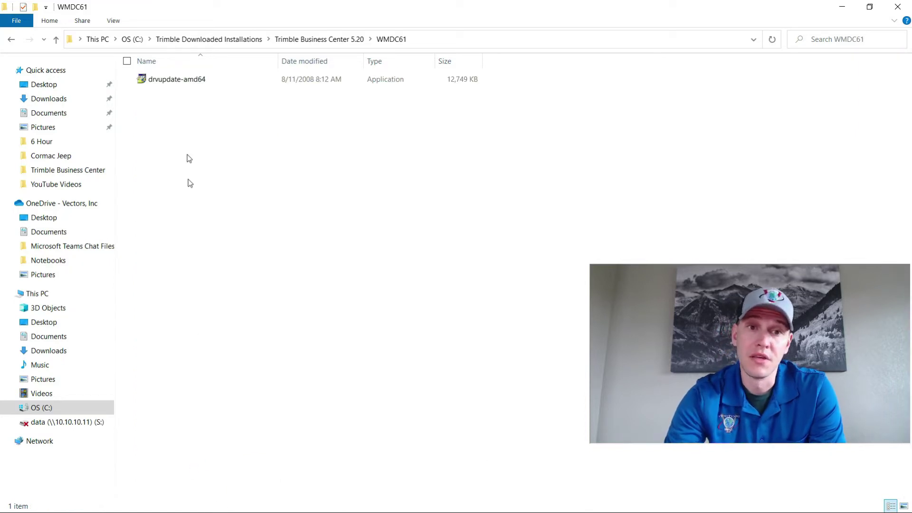
pyautogui.click(175, 85)
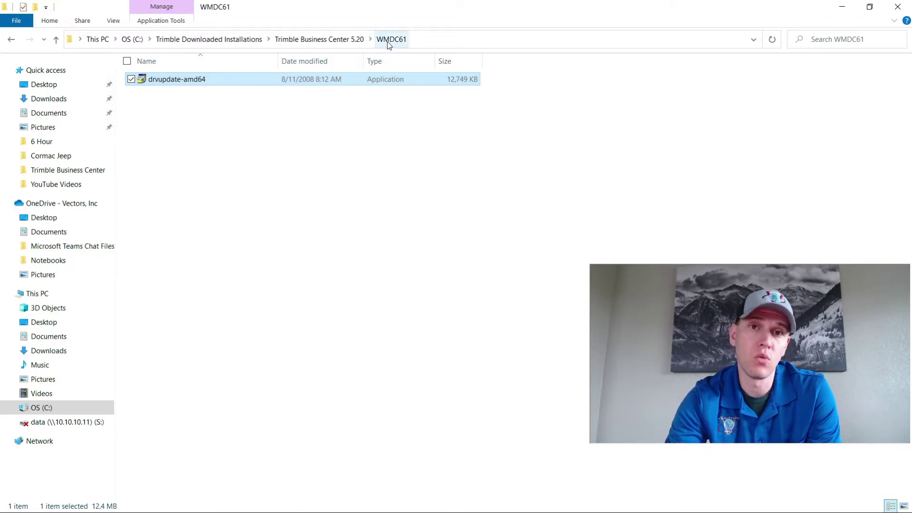
# - Set drvupdate-amd64's Compatibility properties to Windows Vista mode and apply the change
pyautogui.rightClick(201, 82)
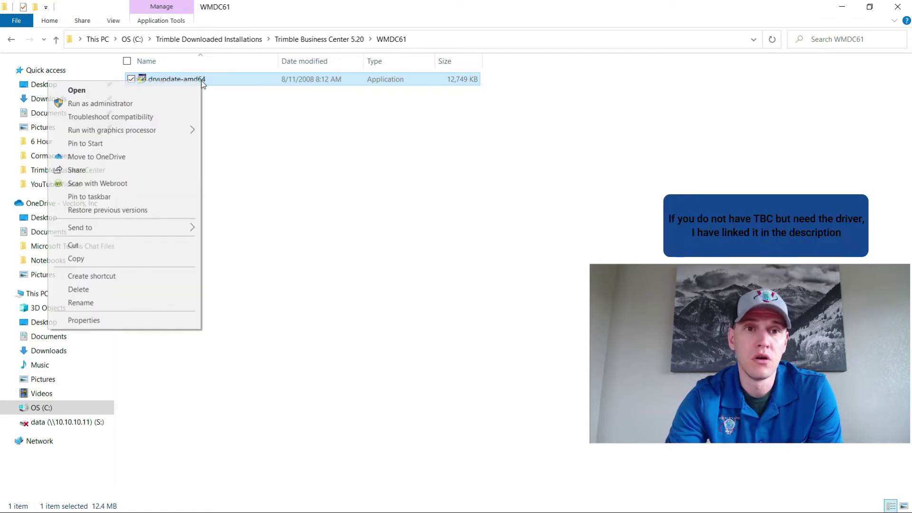
pyautogui.click(99, 320)
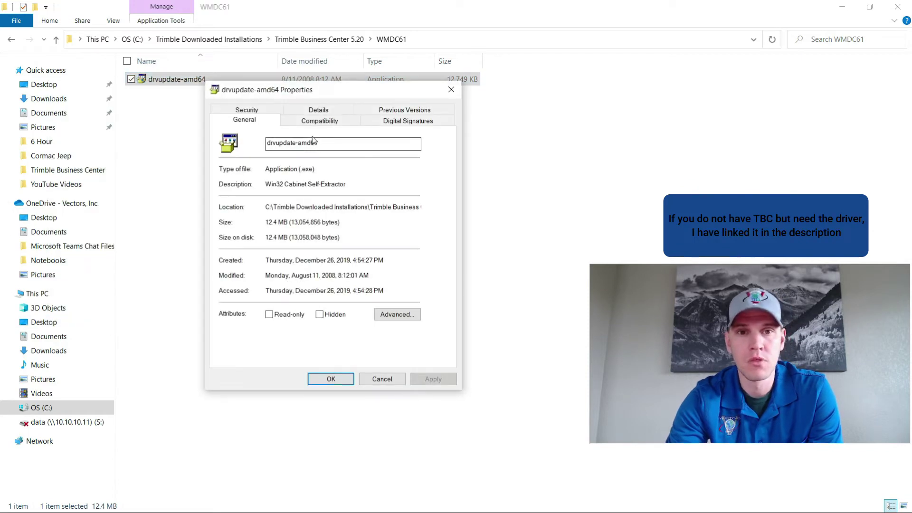
pyautogui.click(334, 120)
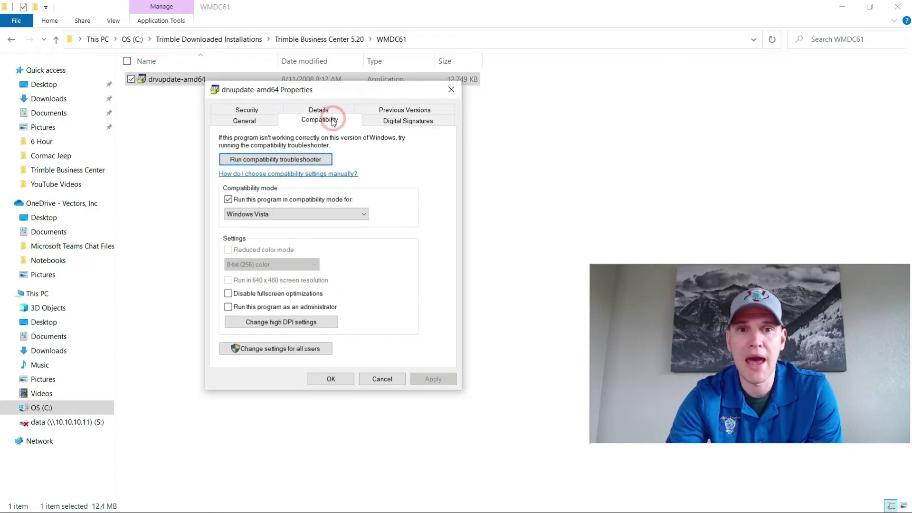
pyautogui.click(228, 199)
pyautogui.click(229, 199)
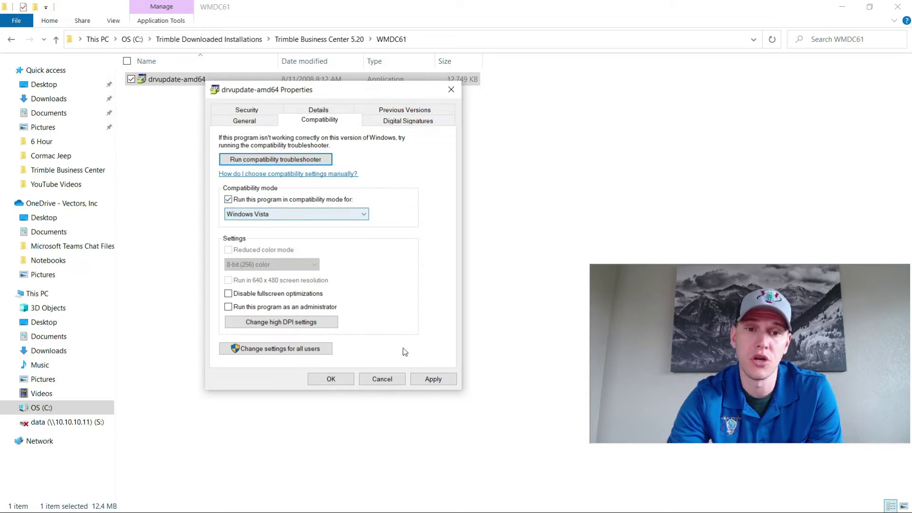
pyautogui.click(436, 380)
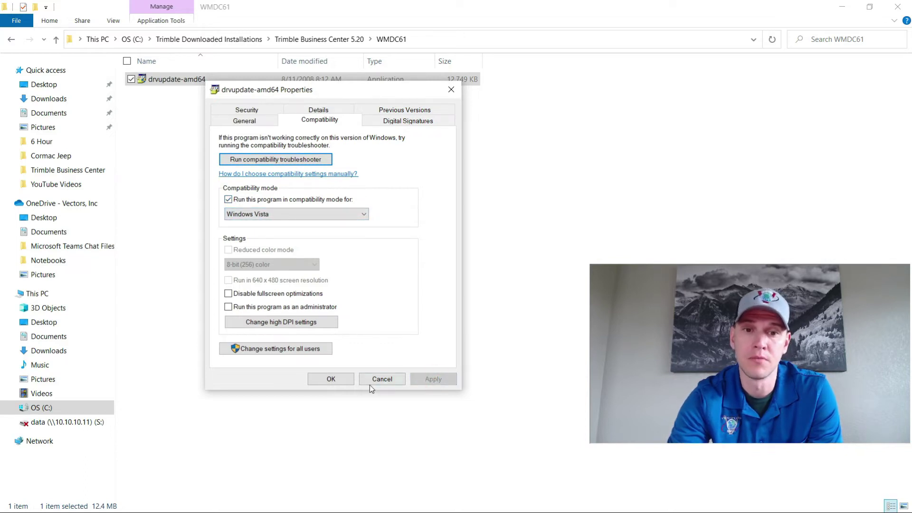
pyautogui.click(329, 380)
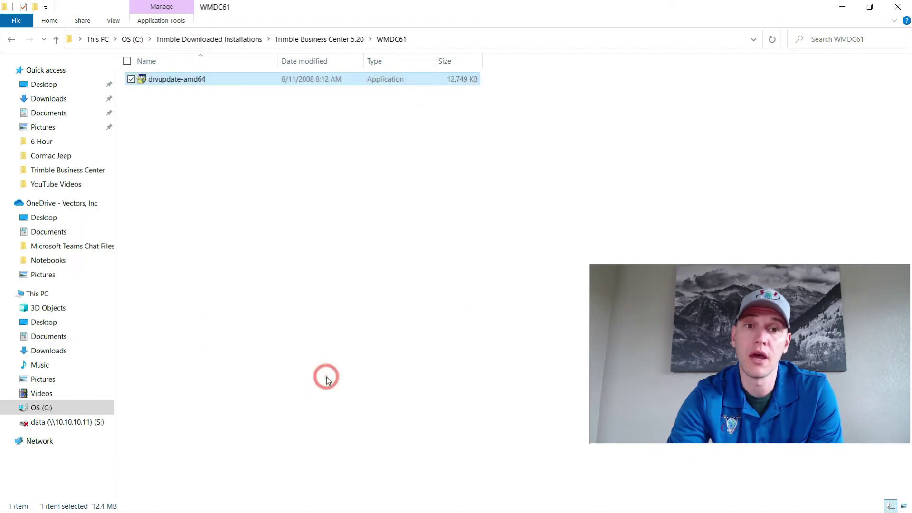
# - Run drvupdate-amd64 as administrator and dismiss the Outlook mail-client error
pyautogui.rightClick(193, 80)
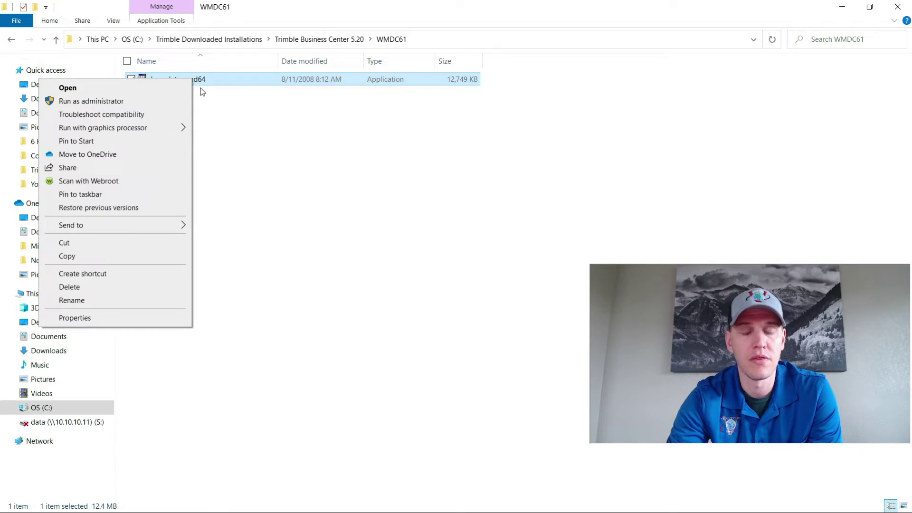
pyautogui.click(119, 102)
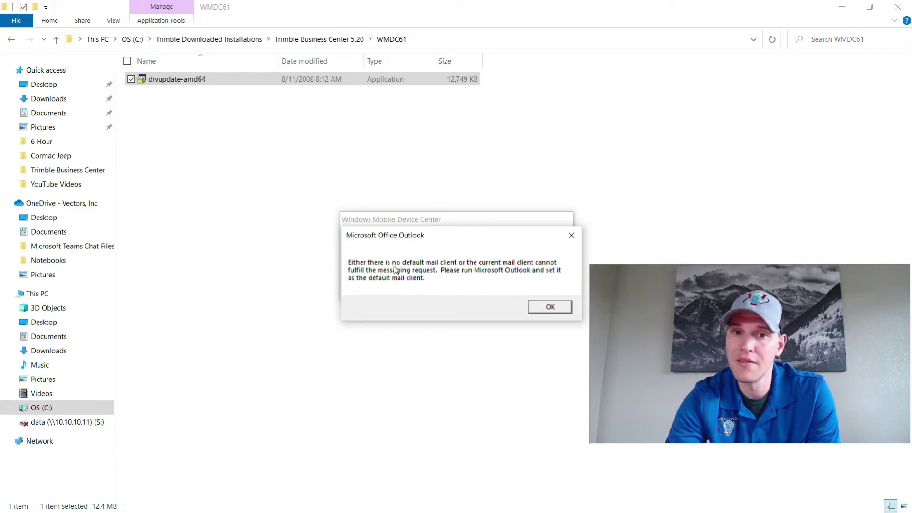
pyautogui.click(551, 308)
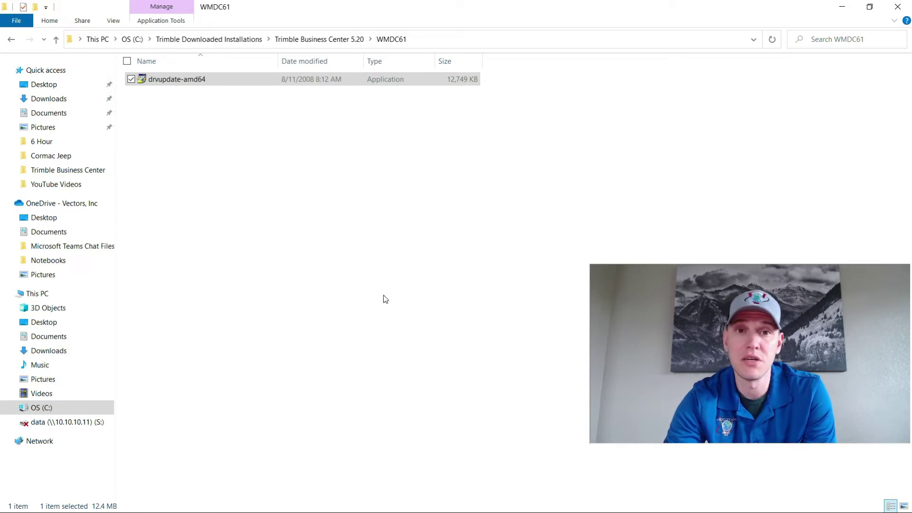
pyautogui.click(352, 212)
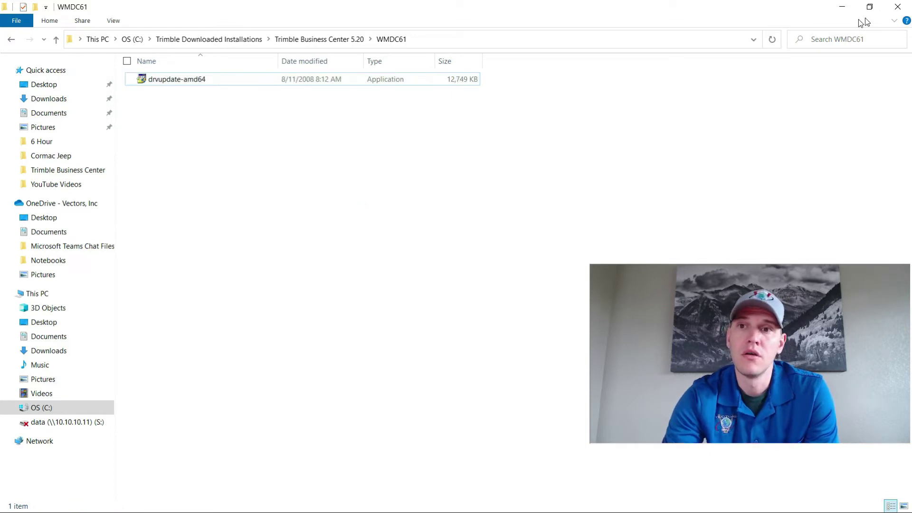
# - Close the Explorer window and open the WMDC Windows 10 Support Note PDF from the desktop
pyautogui.click(899, 9)
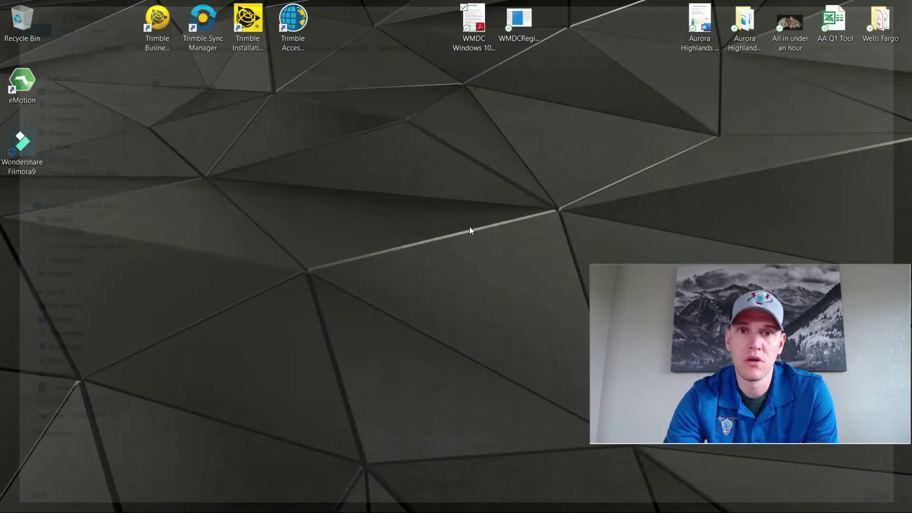
pyautogui.click(452, 192)
pyautogui.doubleClick(476, 34)
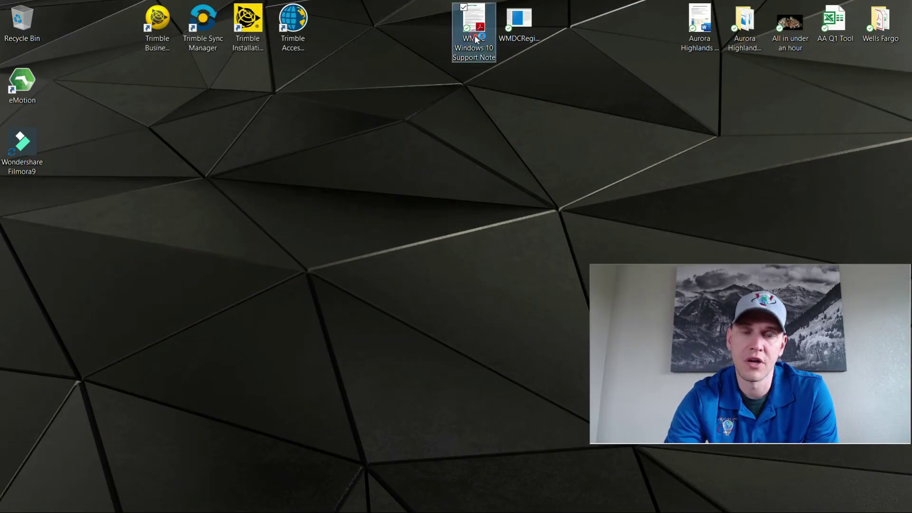
# - Read through the Registry Changes section to page 2, then minimize Acrobat
pyautogui.scroll(-4, 394, 333)
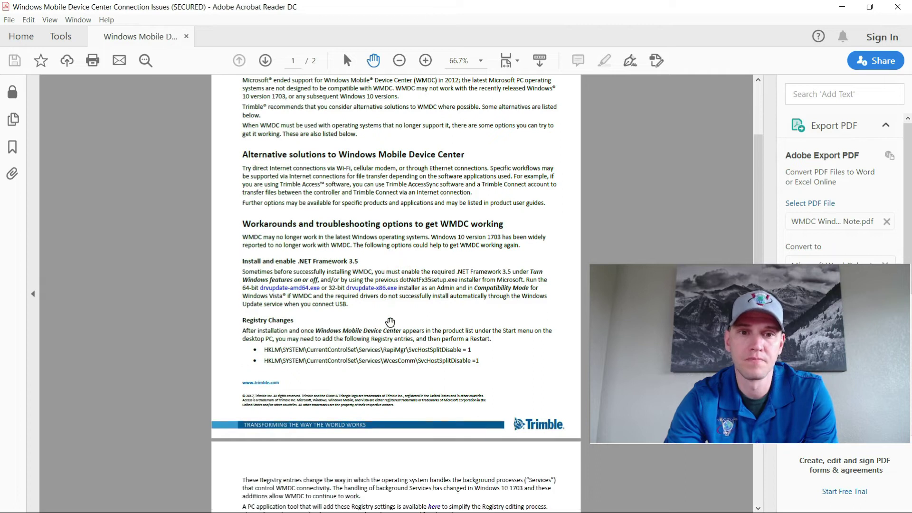
pyautogui.scroll(2, 292, 259)
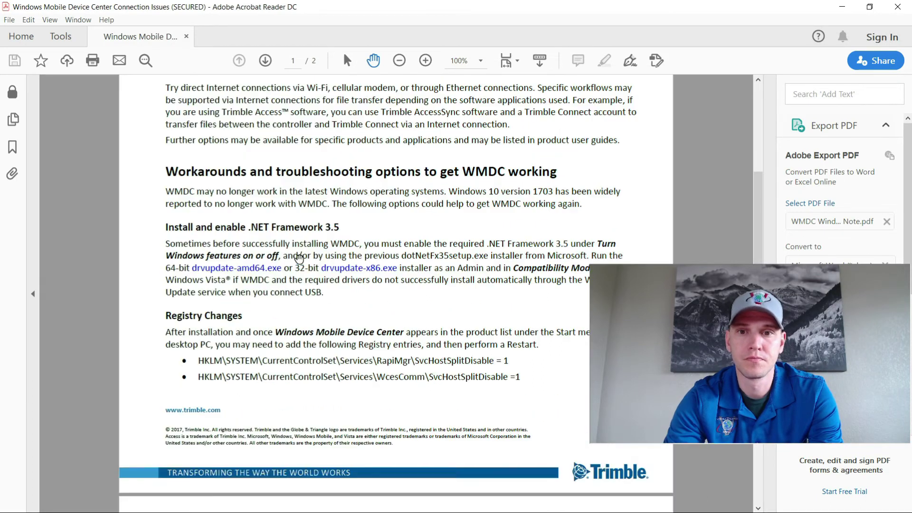
pyautogui.scroll(-1, 403, 246)
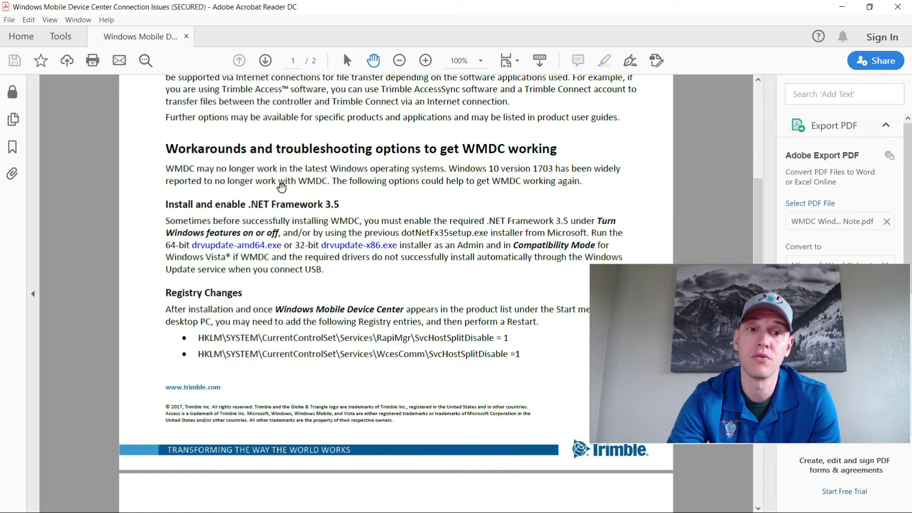
pyautogui.scroll(-2, 366, 266)
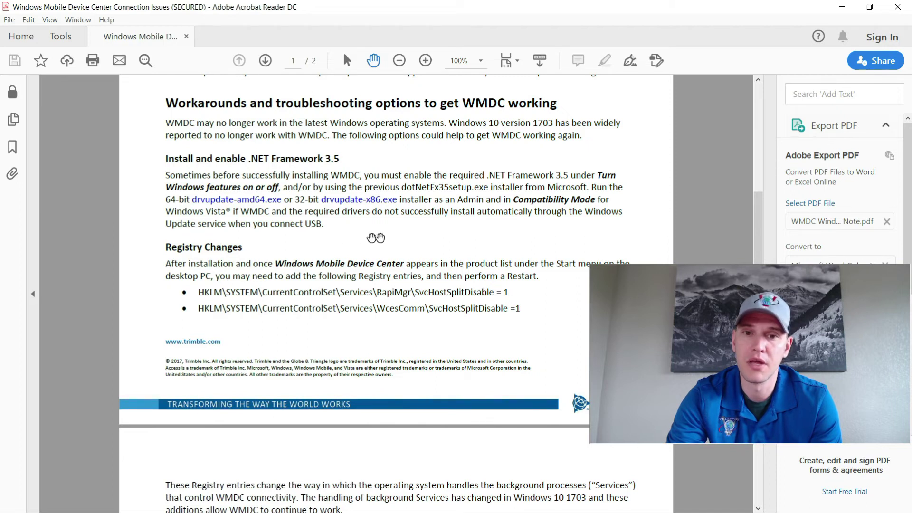
pyautogui.scroll(-10, 422, 200)
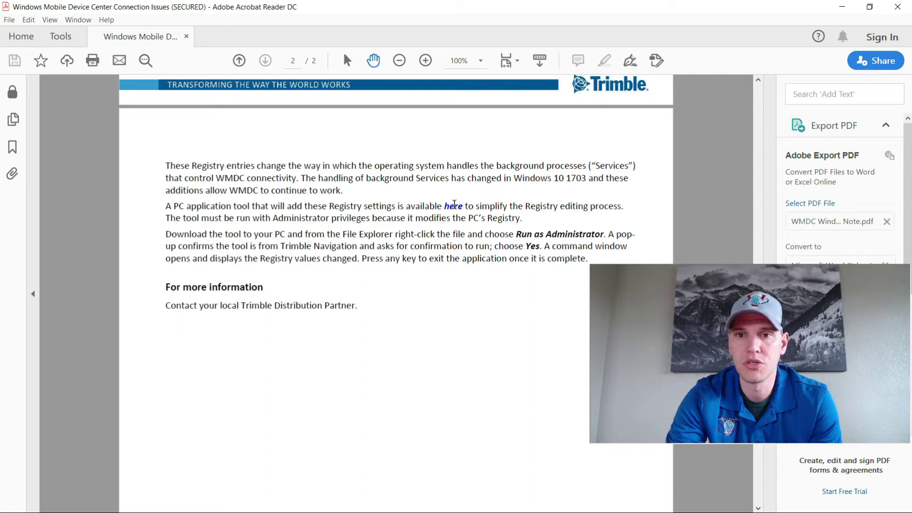
pyautogui.click(842, 6)
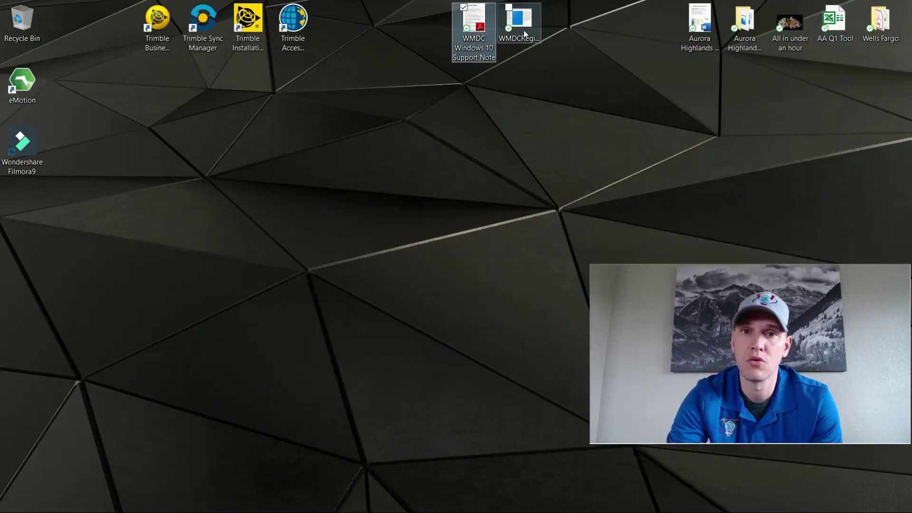
# - Run WMDCRegistryUpdate.exe to set SvcHostSplitDisable=1 for RapiMgr and WcesComm, then exit
pyautogui.click(525, 33)
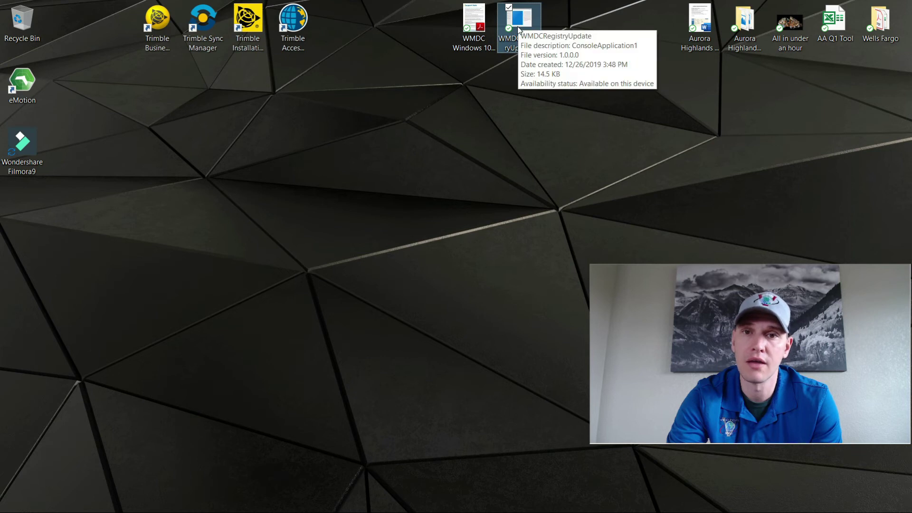
pyautogui.doubleClick(521, 23)
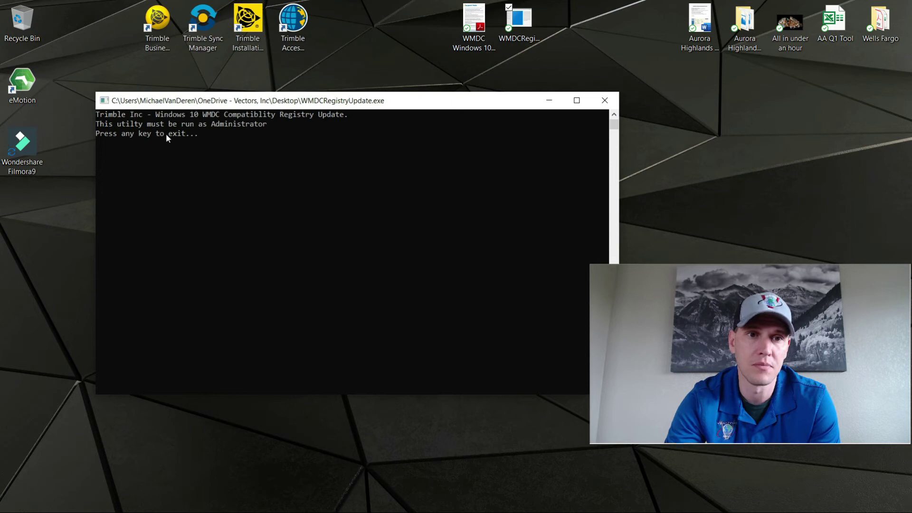
pyautogui.click(606, 100)
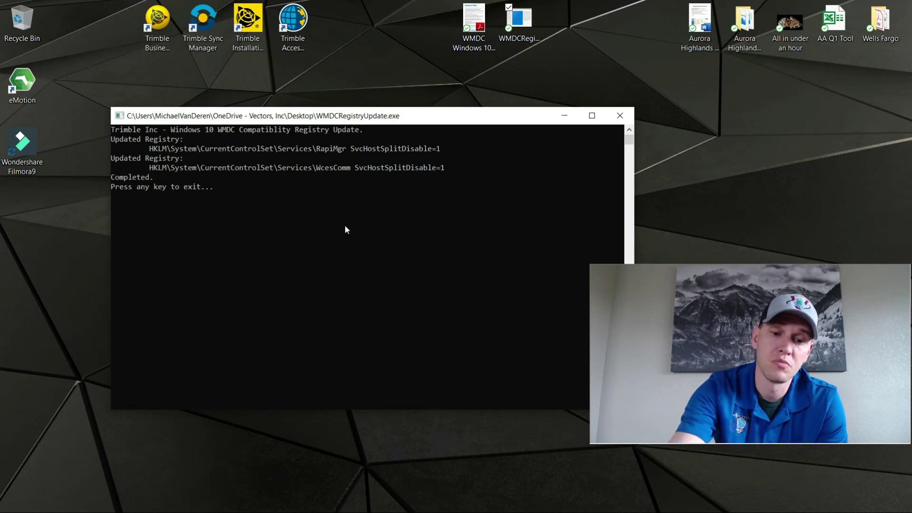
pyautogui.press('Return')
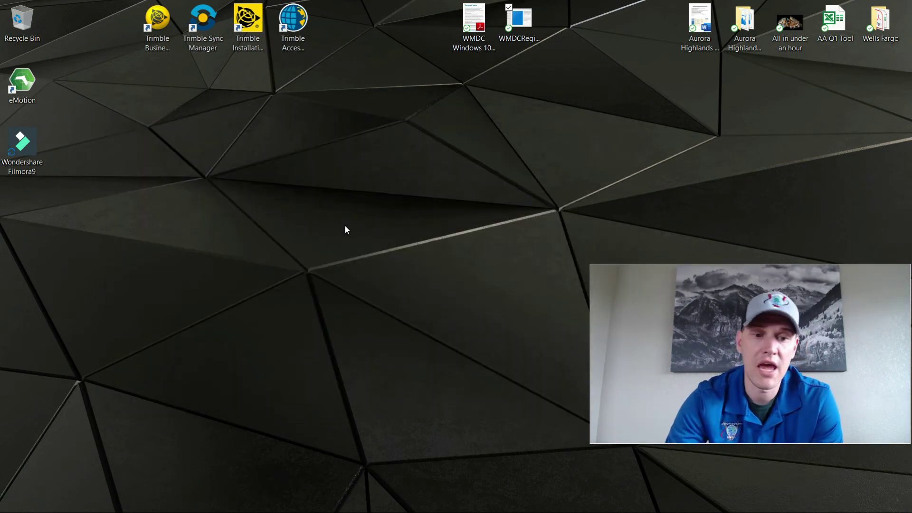